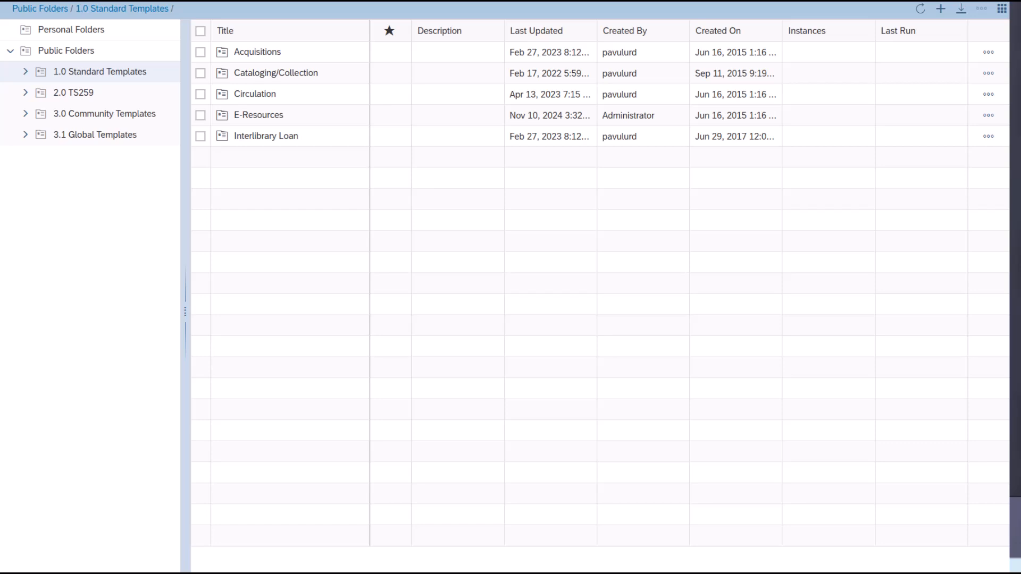
Open the Items in Transit Report from the Circulation folder of 1.0 Standard Templates
{"action": "left_click", "coordinate": [25, 73]}
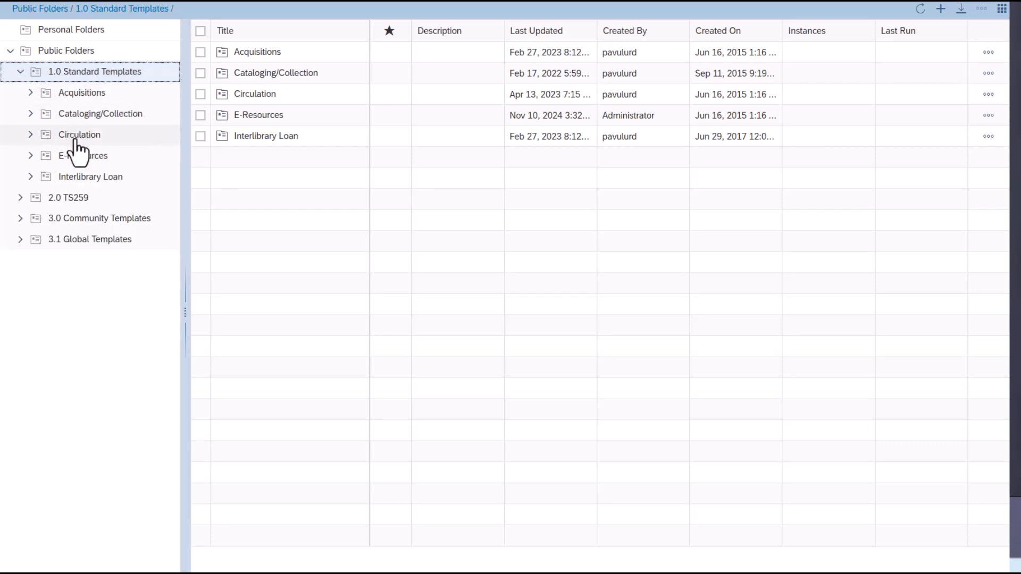
{"action": "left_click", "coordinate": [75, 136]}
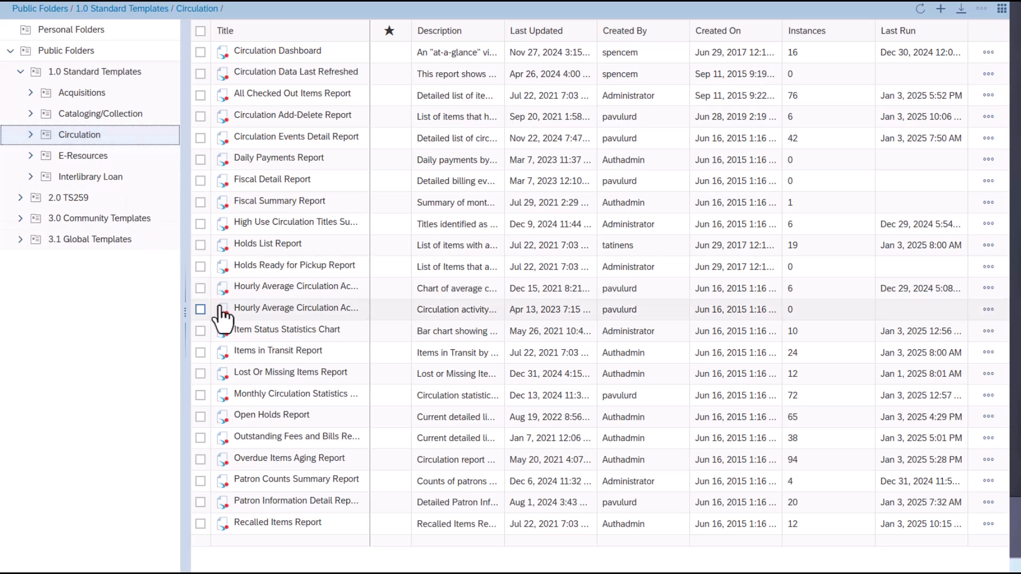
{"action": "left_click", "coordinate": [262, 355]}
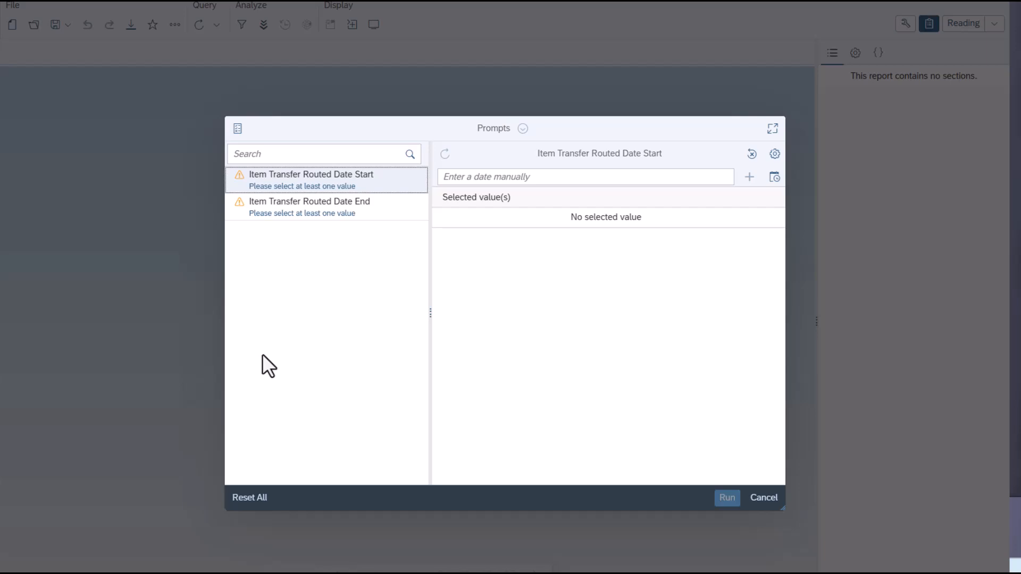
Set the Item Transfer Routed Date Start prompt to 1/1/2024 12:00:00 AM
{"action": "left_click", "coordinate": [774, 177]}
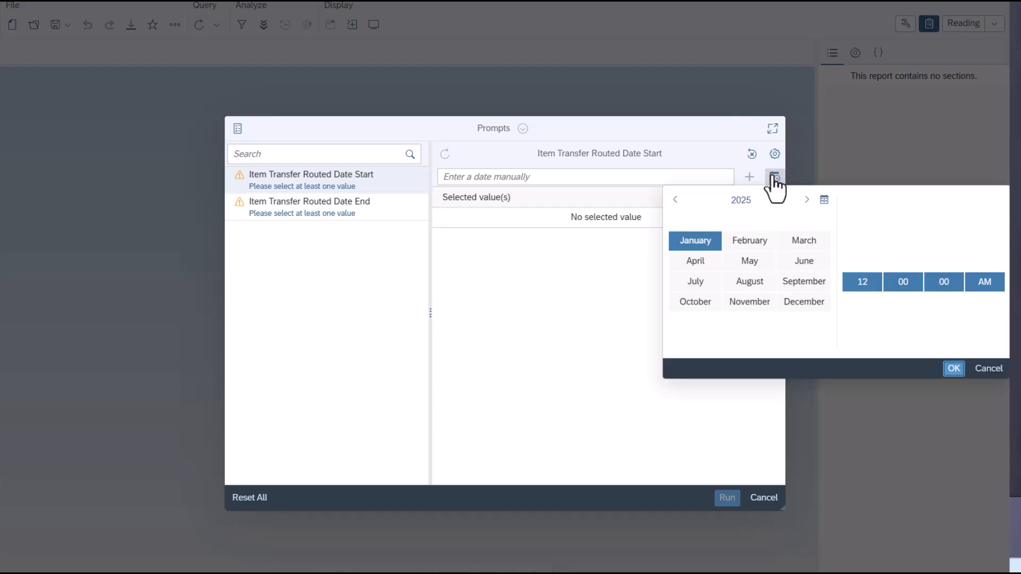
{"action": "left_click", "coordinate": [748, 202]}
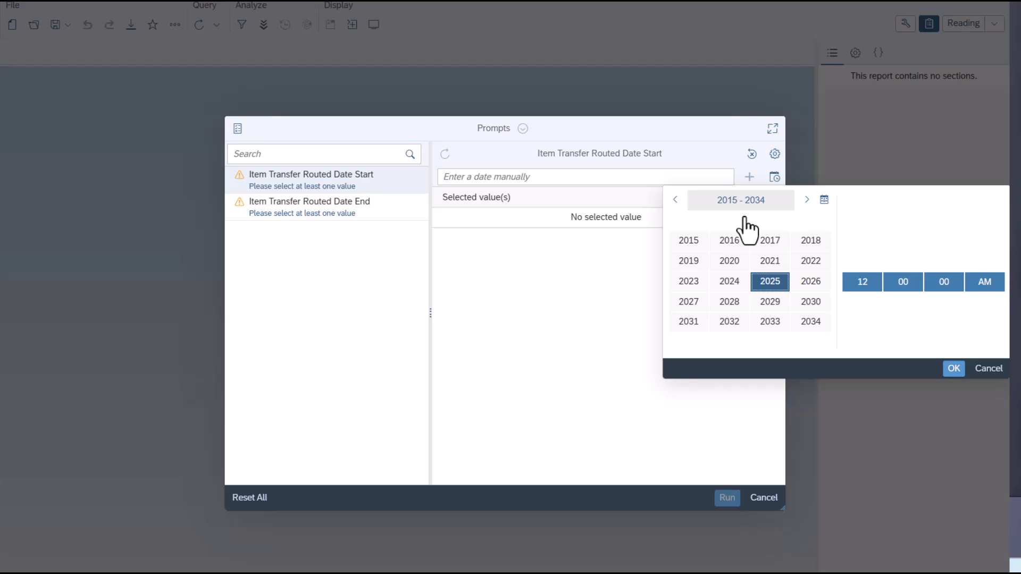
{"action": "left_click", "coordinate": [729, 287]}
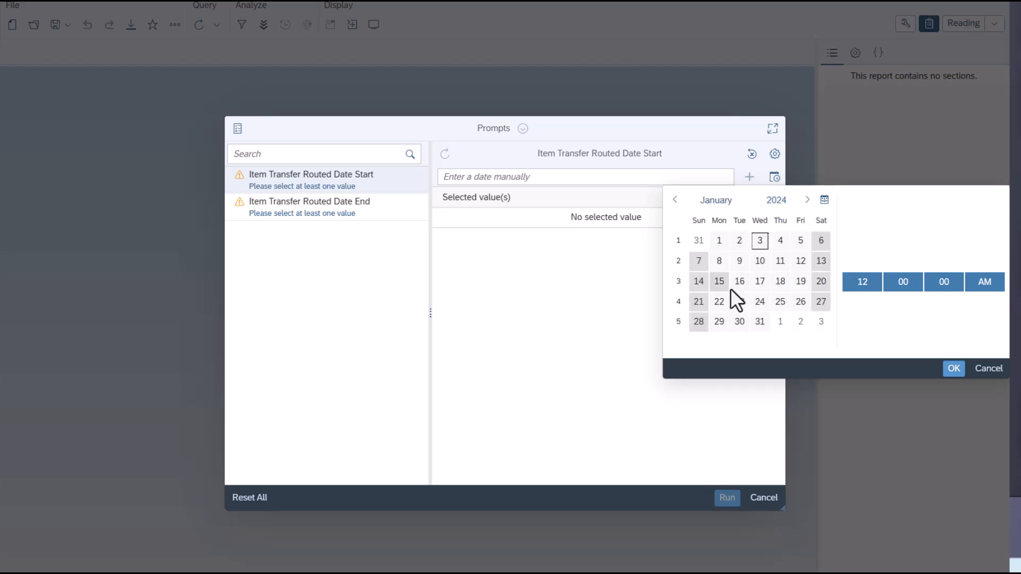
{"action": "left_click", "coordinate": [719, 240]}
{"action": "left_click", "coordinate": [953, 368]}
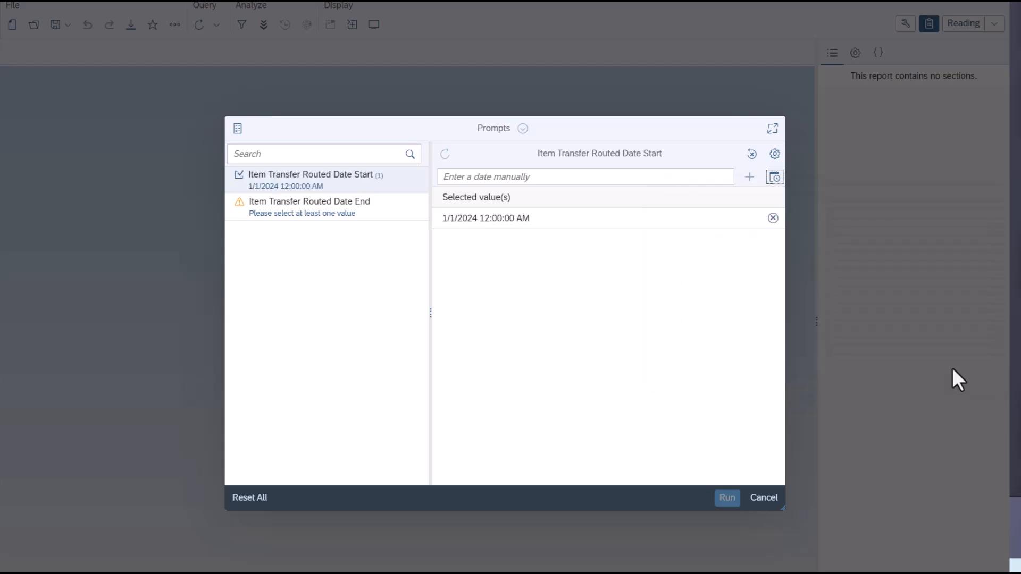
Set the Item Transfer Routed Date End prompt to 12/31/2024 12:00:00 AM and run the report
{"action": "left_click", "coordinate": [372, 207]}
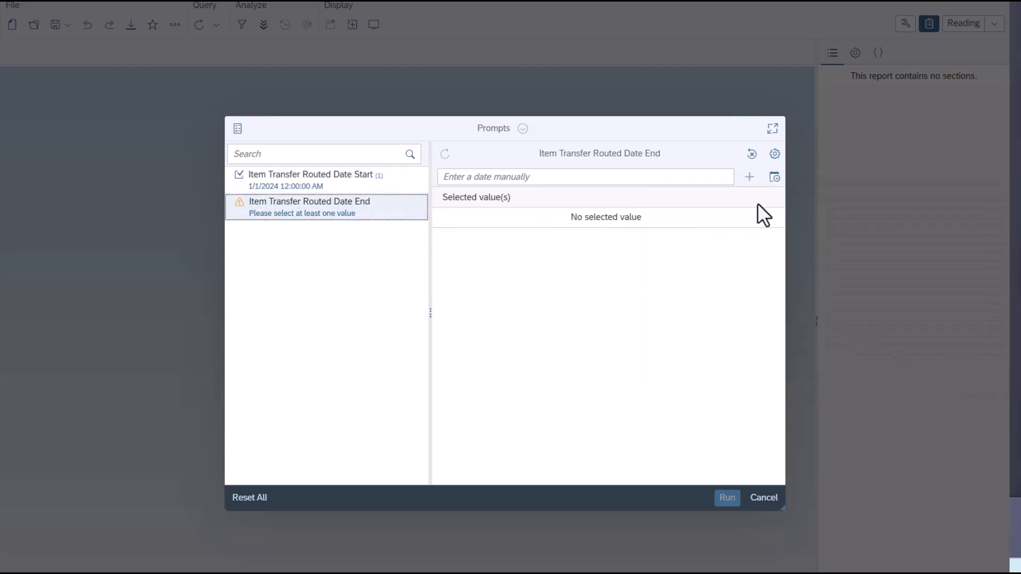
{"action": "left_click", "coordinate": [774, 177]}
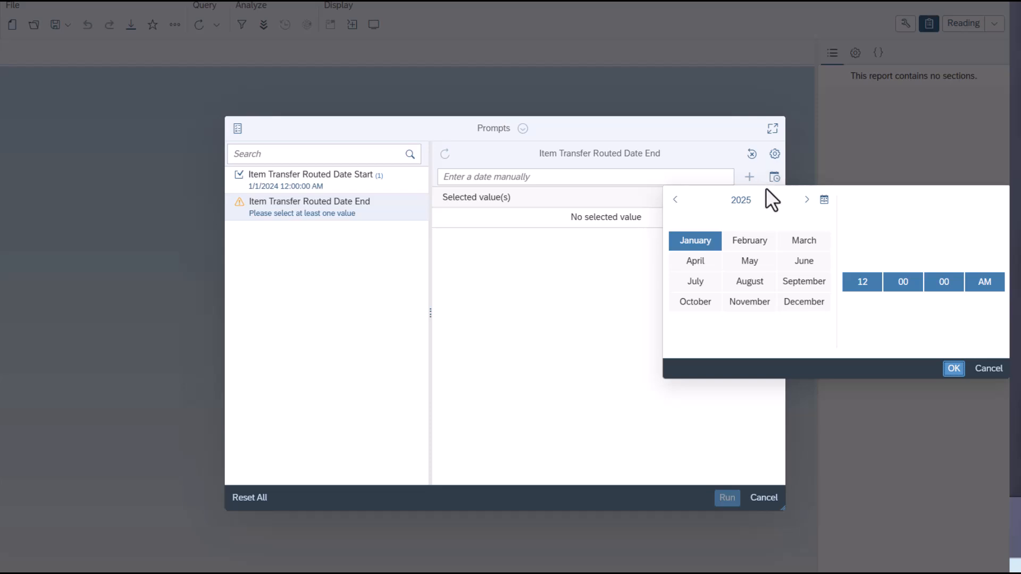
{"action": "left_click", "coordinate": [753, 201]}
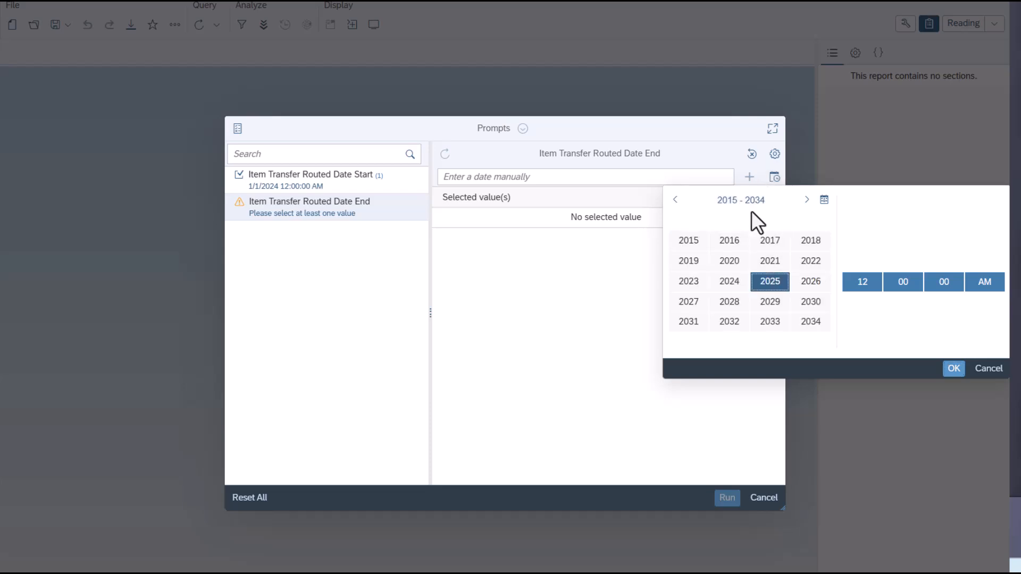
{"action": "left_click", "coordinate": [728, 283]}
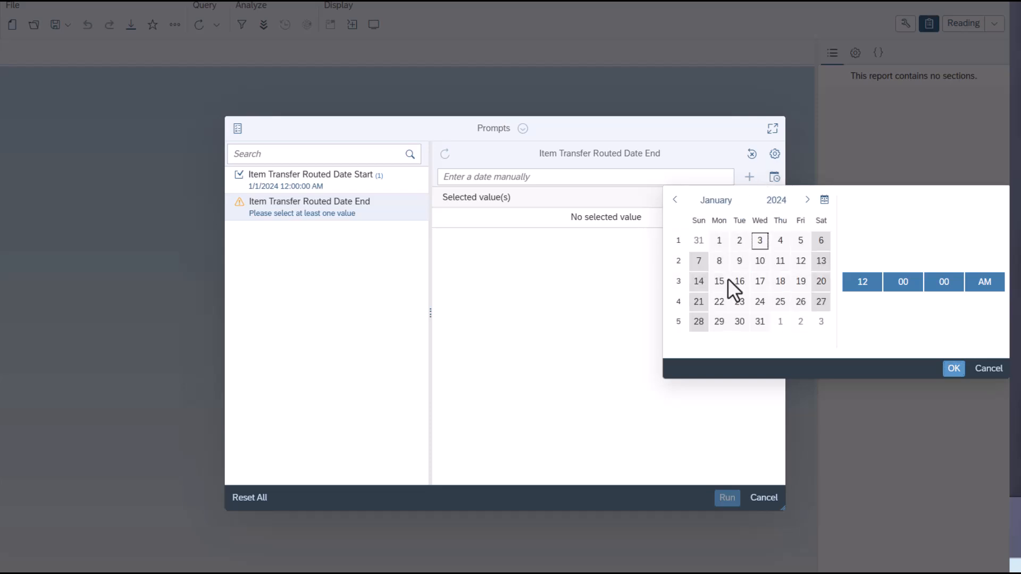
{"action": "left_click", "coordinate": [718, 201]}
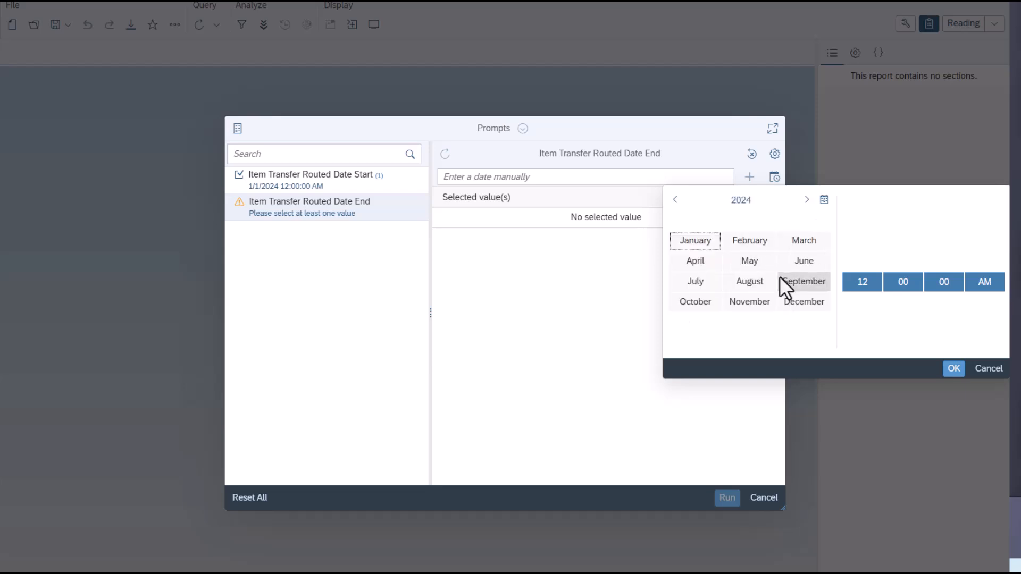
{"action": "left_click", "coordinate": [798, 301]}
{"action": "left_click", "coordinate": [739, 321]}
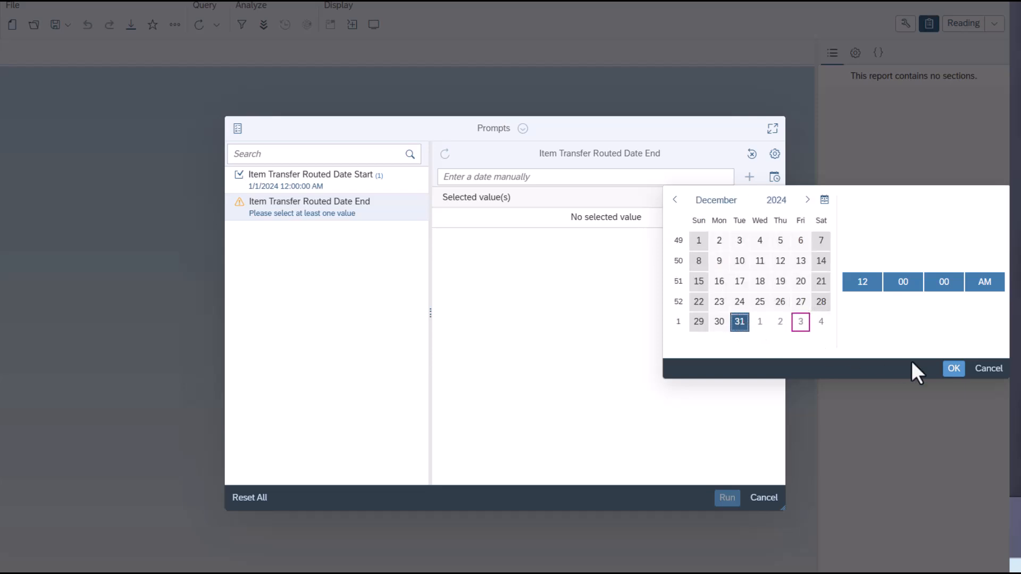
{"action": "left_click", "coordinate": [951, 368]}
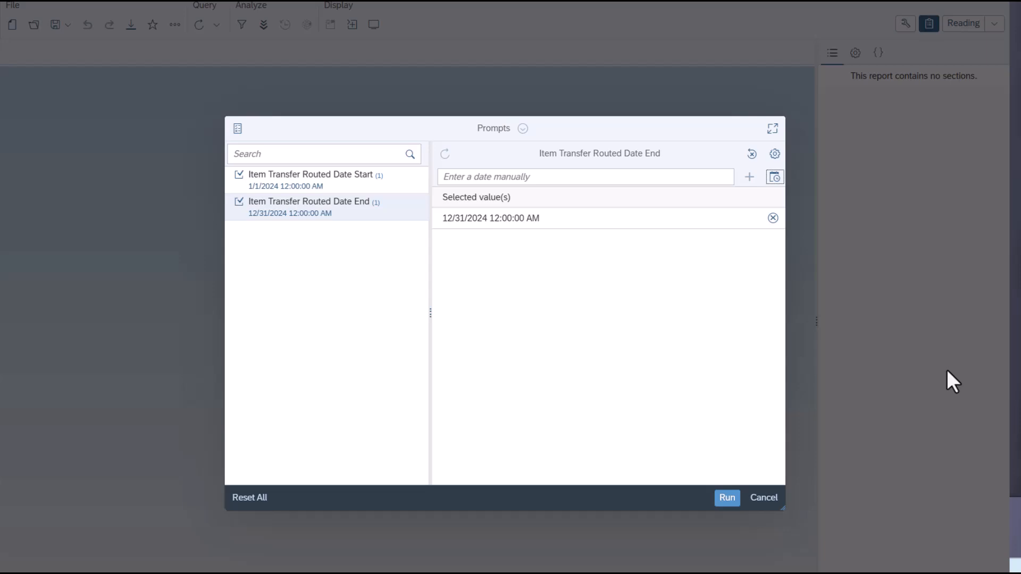
{"action": "left_click", "coordinate": [726, 498]}
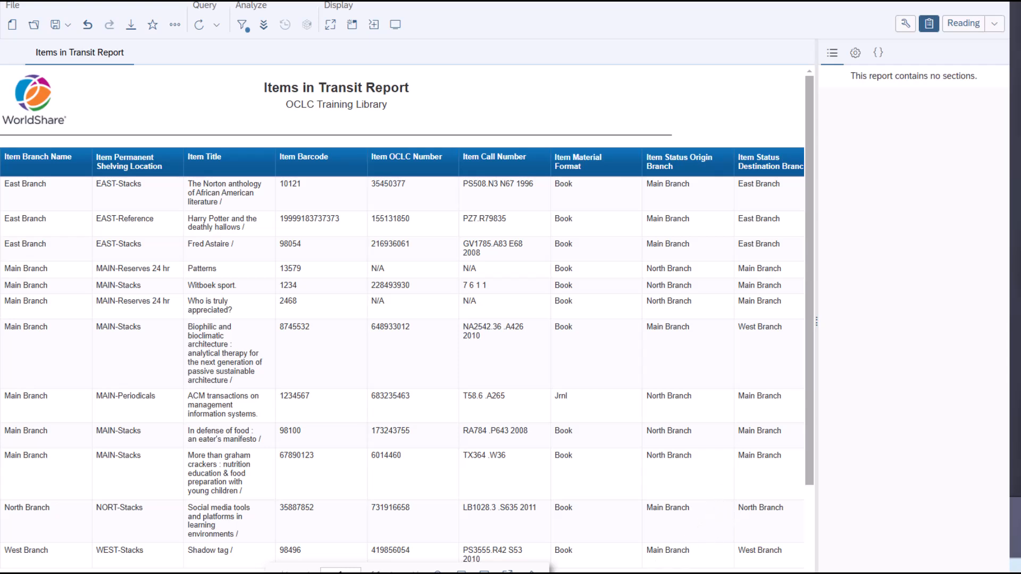
Look over all the report's columns and switch the report from Reading to Design mode
{"action": "scroll", "coordinate": [402, 319], "scroll_direction": "right", "scroll_amount": 3}
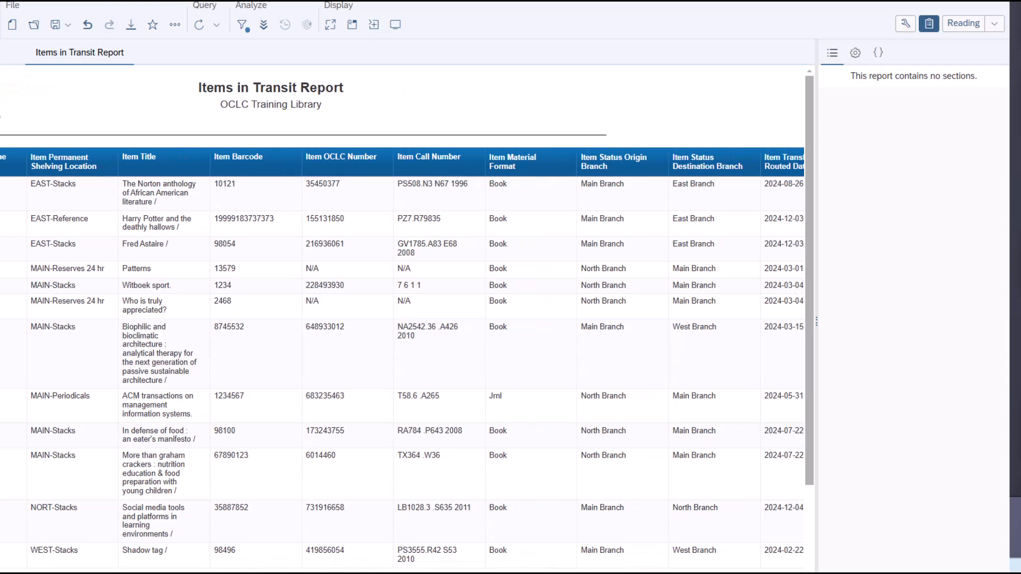
{"action": "scroll", "coordinate": [402, 319], "scroll_direction": "right", "scroll_amount": 7}
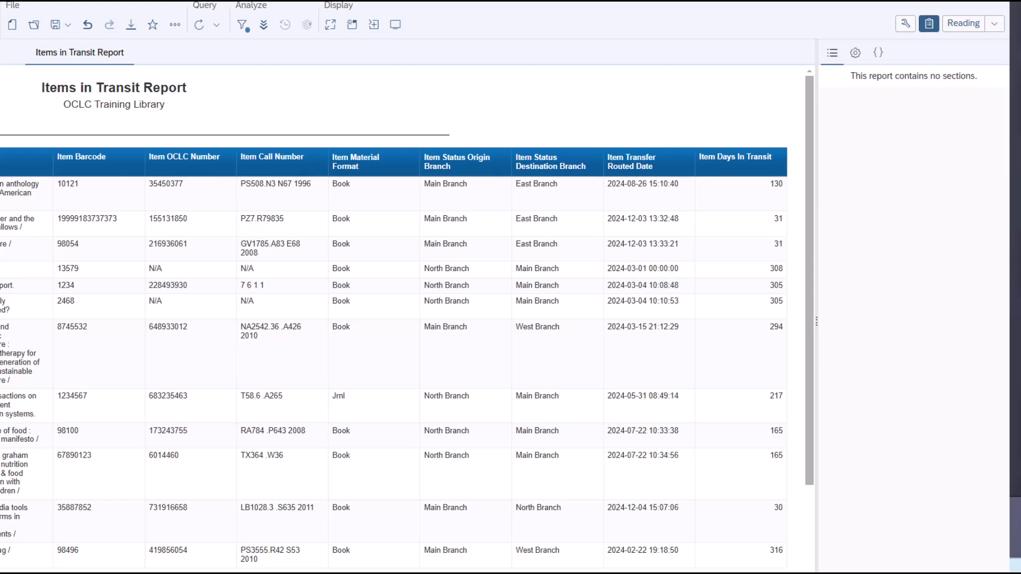
{"action": "scroll", "coordinate": [402, 319], "scroll_direction": "left", "scroll_amount": 10}
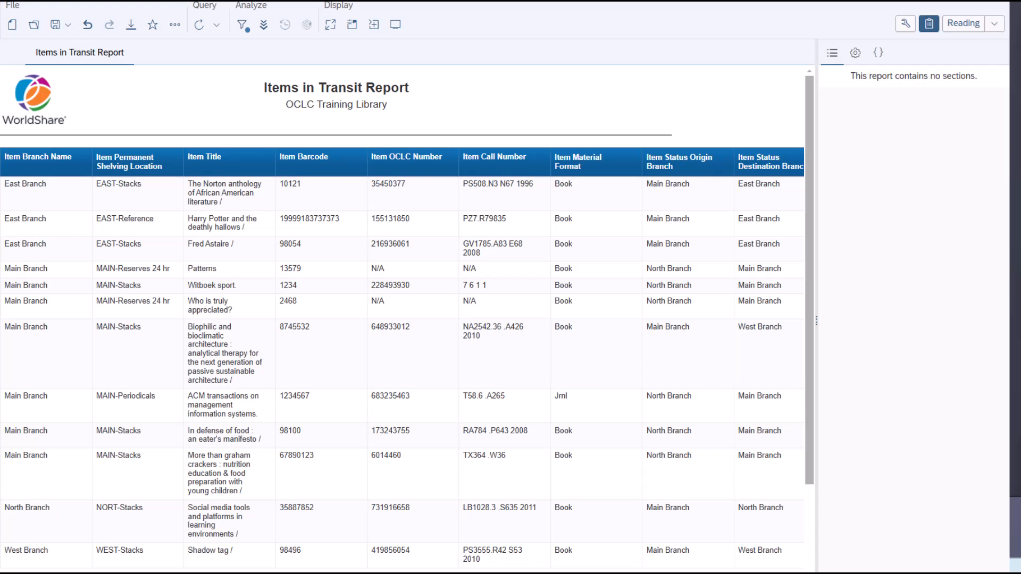
{"action": "left_click", "coordinate": [953, 23]}
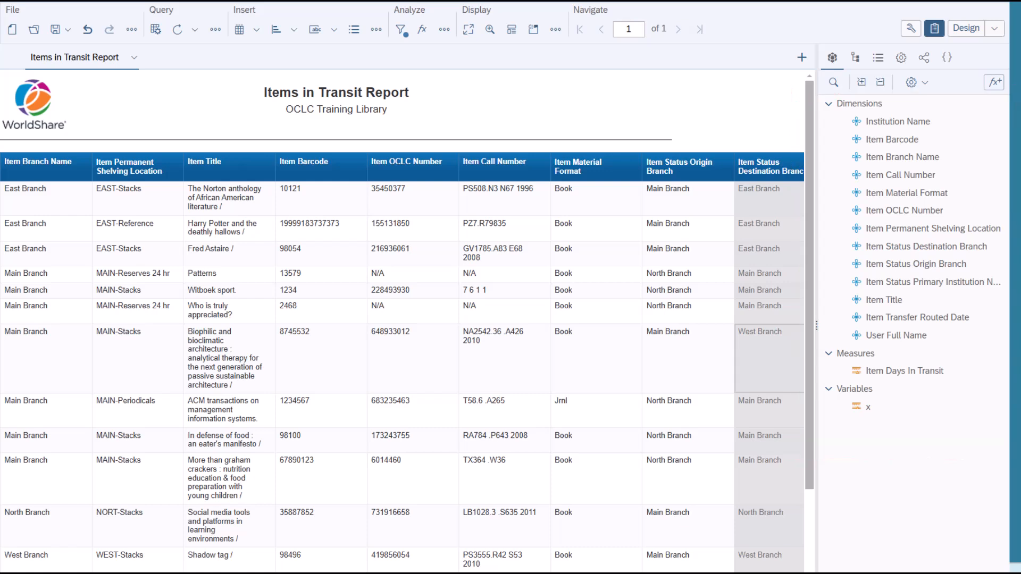
Add Item Status Transfer Routing Reason from Item Status Detail after Item Status Destination Branch in the query's result objects, and rerun it with the same dates
{"action": "left_click", "coordinate": [155, 28]}
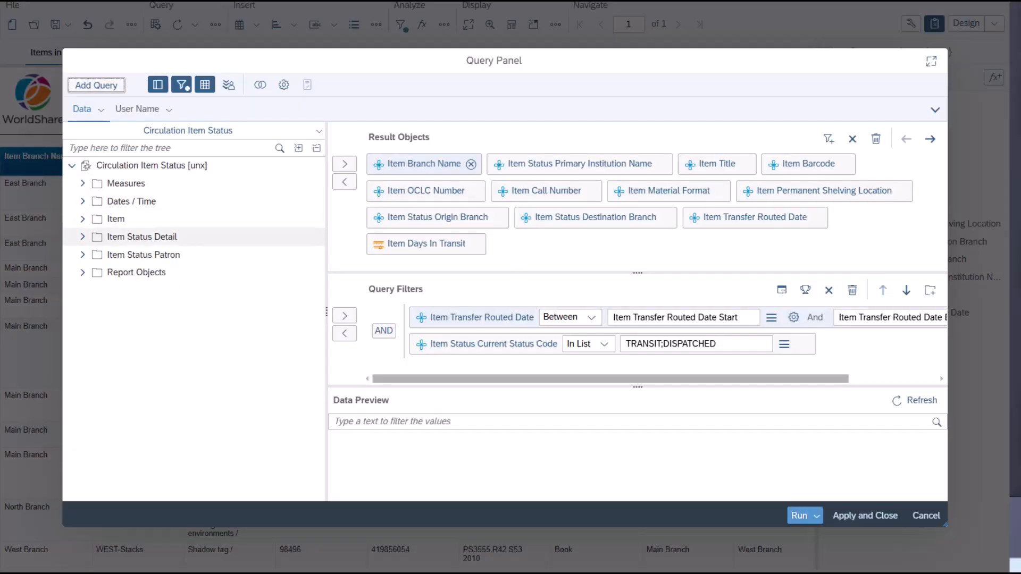
{"action": "left_click", "coordinate": [83, 237]}
{"action": "scroll", "coordinate": [186, 393], "scroll_direction": "down", "scroll_amount": 1}
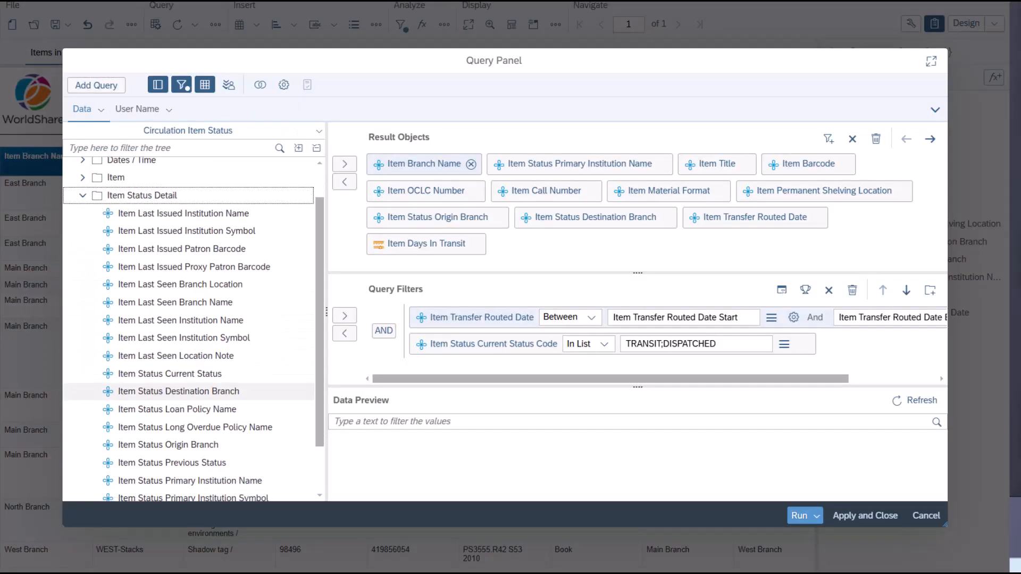
{"action": "scroll", "coordinate": [186, 472], "scroll_direction": "down", "scroll_amount": 1}
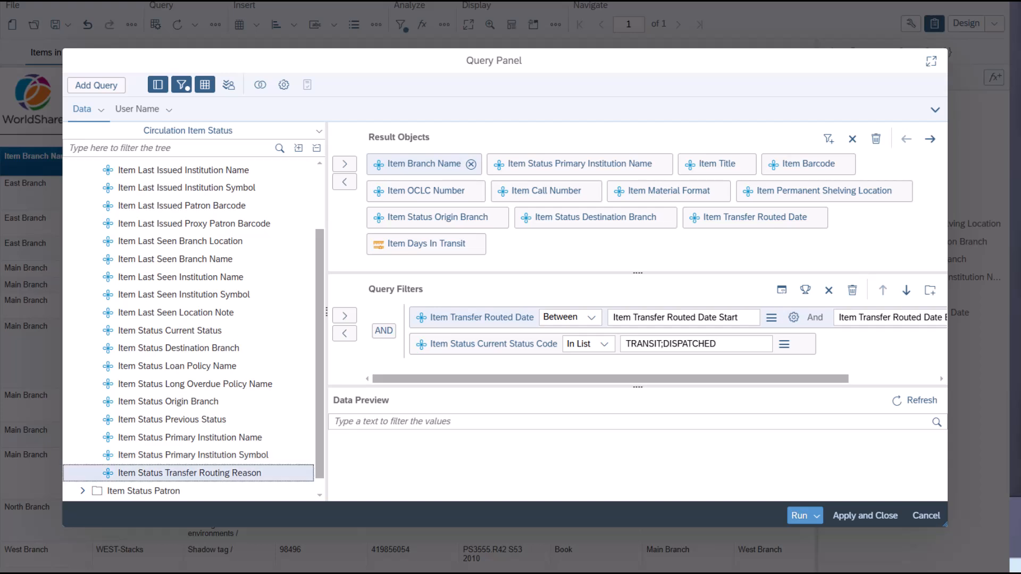
{"action": "mouse_move", "coordinate": [186, 473]}
{"action": "left_mouse_down"}
{"action": "mouse_move", "coordinate": [341, 462]}
{"action": "mouse_move", "coordinate": [580, 400]}
{"action": "mouse_move", "coordinate": [655, 337]}
{"action": "mouse_move", "coordinate": [697, 271]}
{"action": "mouse_move", "coordinate": [702, 230]}
{"action": "left_mouse_up"}
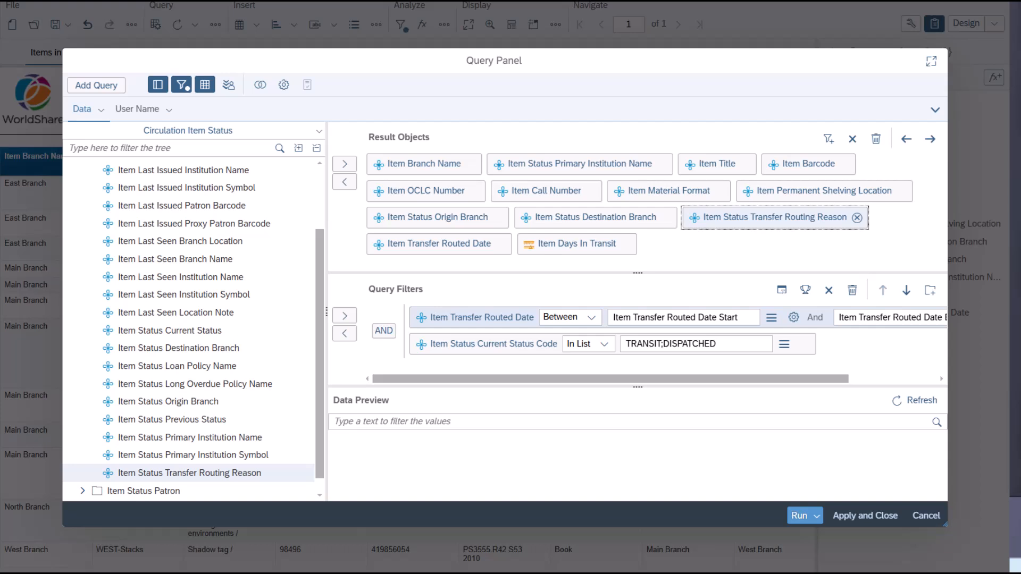
{"action": "left_click", "coordinate": [801, 525]}
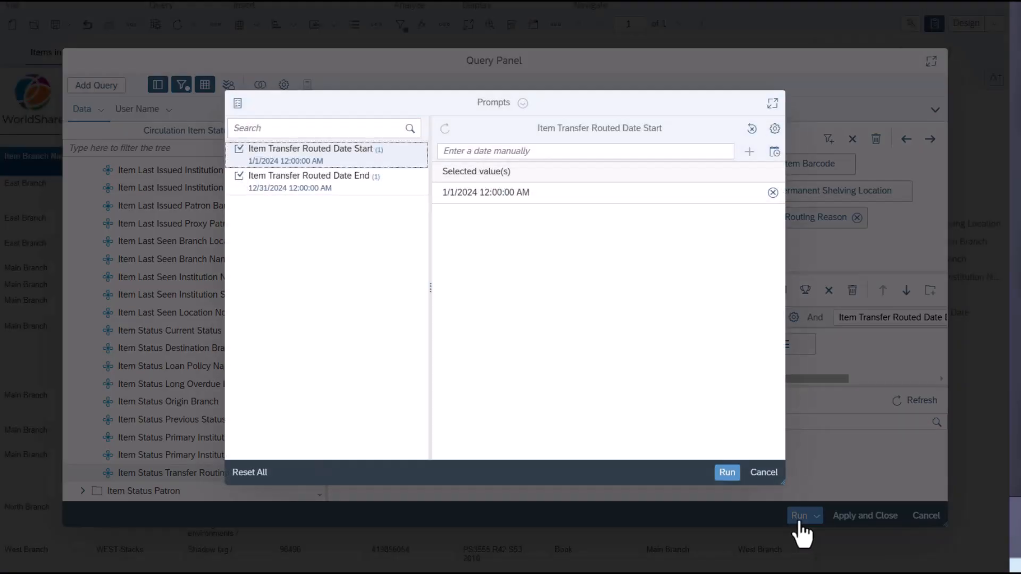
{"action": "left_click", "coordinate": [729, 474]}
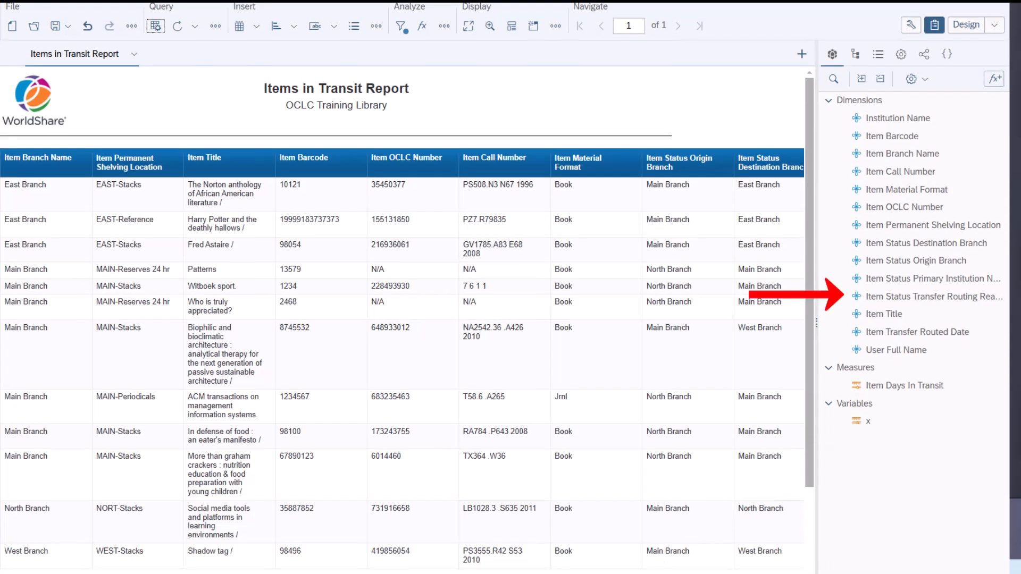
Try to insert Item Status Transfer Routing Reason as a column directly after the first Item Transfer Routed Date column
{"action": "scroll", "coordinate": [402, 319], "scroll_direction": "right", "scroll_amount": 4}
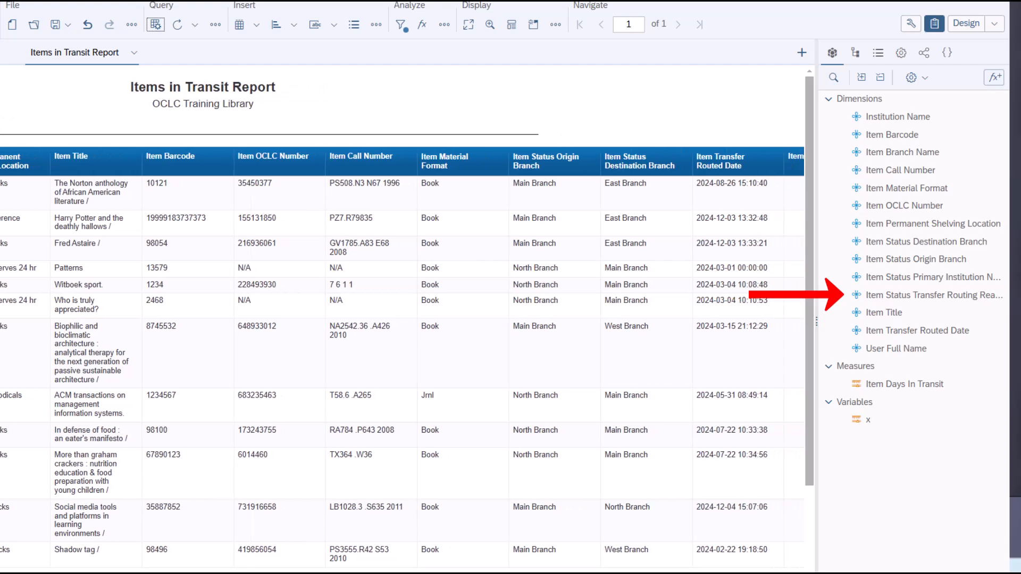
{"action": "scroll", "coordinate": [402, 319], "scroll_direction": "right", "scroll_amount": 1}
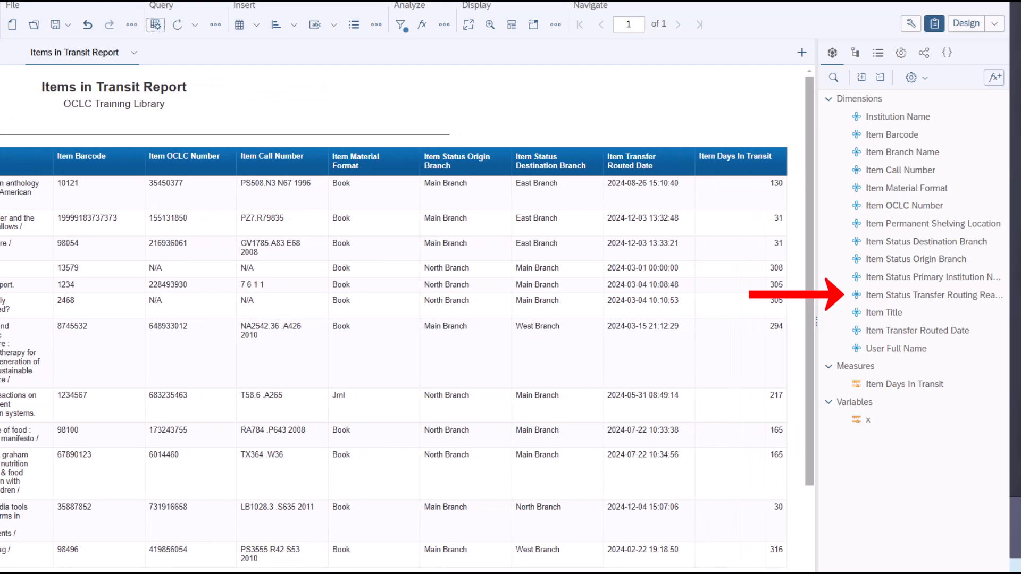
{"action": "scroll", "coordinate": [402, 319], "scroll_direction": "left", "scroll_amount": 5}
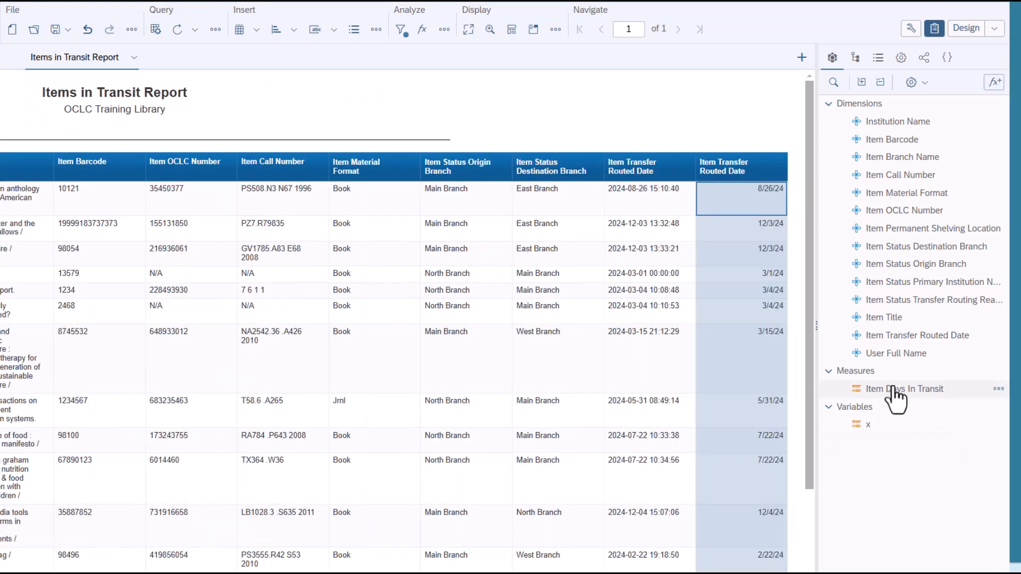
{"action": "left_click_drag", "start_coordinate": [868, 296], "coordinate": [686, 177]}
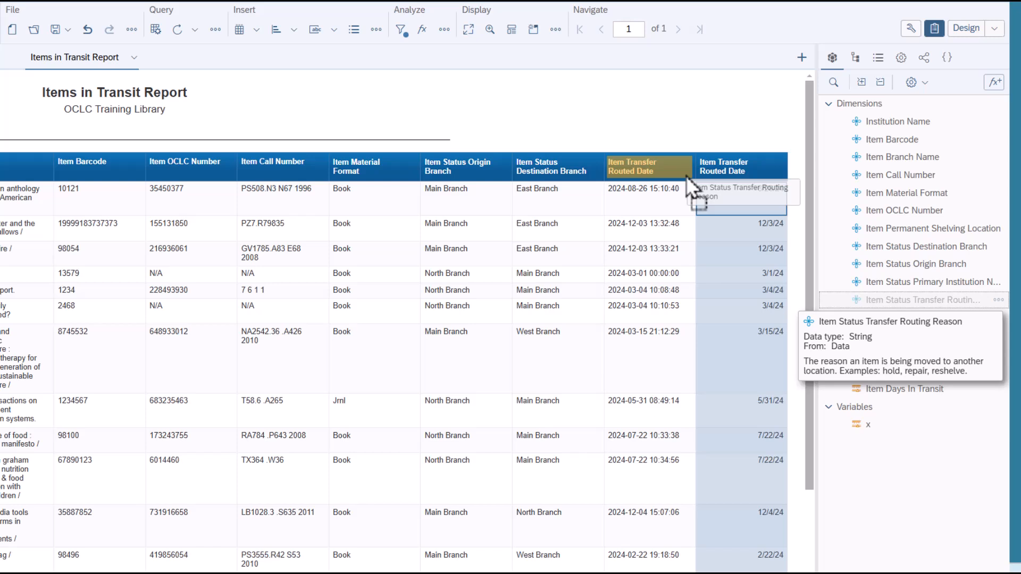
{"action": "left_click_drag", "start_coordinate": [686, 177], "coordinate": [691, 174]}
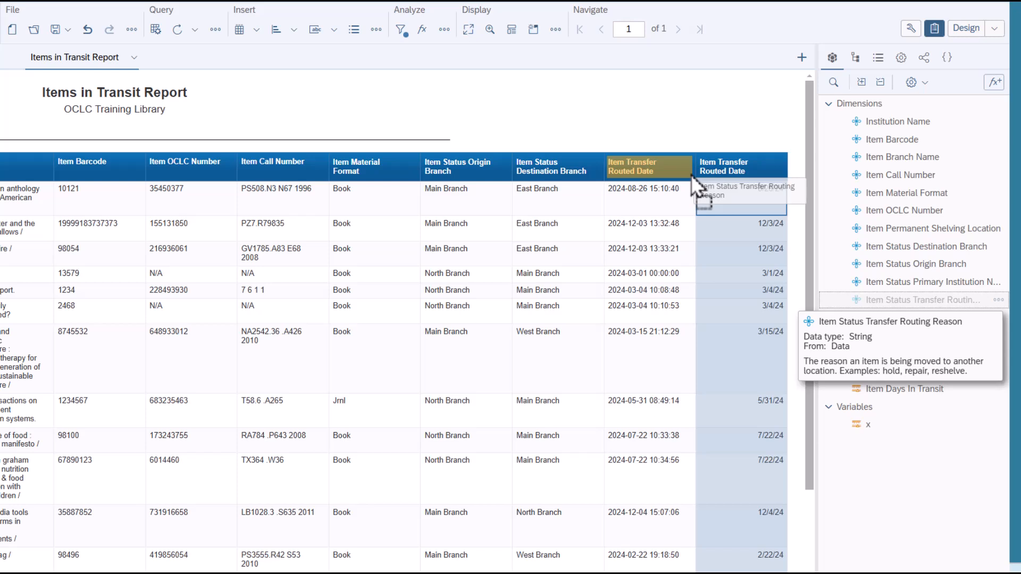
{"action": "left_click_drag", "start_coordinate": [691, 175], "coordinate": [692, 174]}
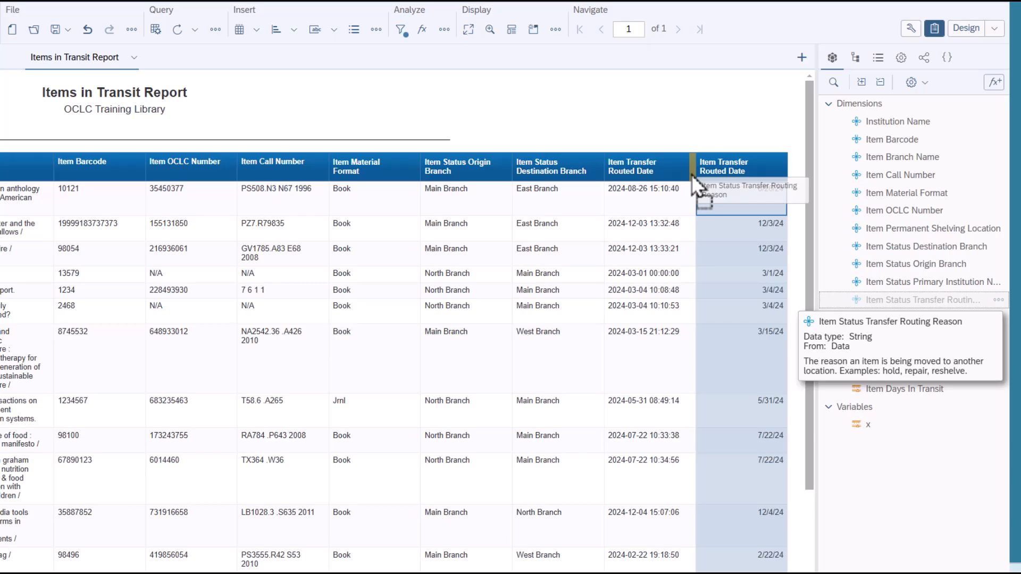
{"action": "left_click_drag", "start_coordinate": [691, 175], "coordinate": [691, 174]}
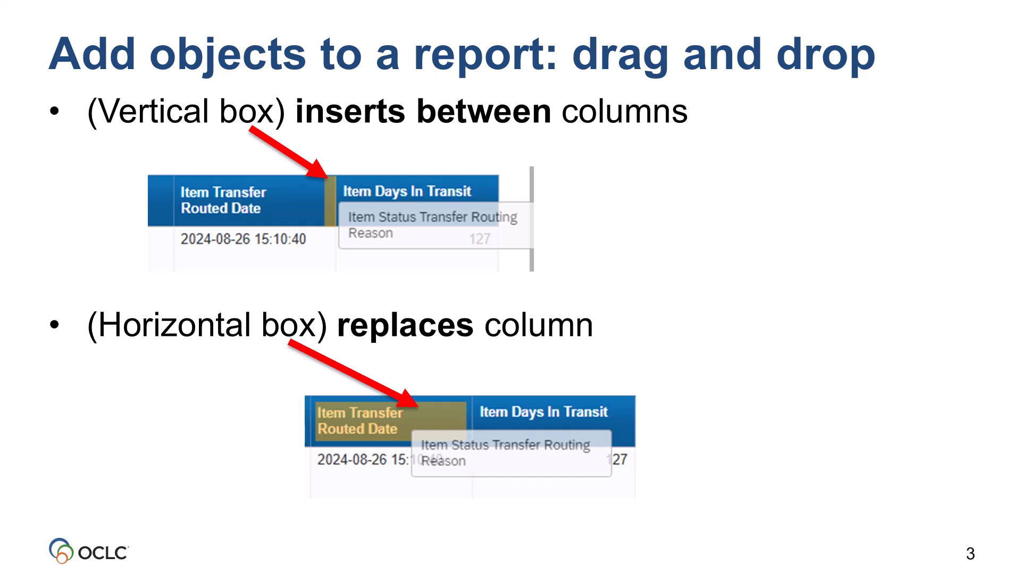
{"action": "key", "text": "Right"}
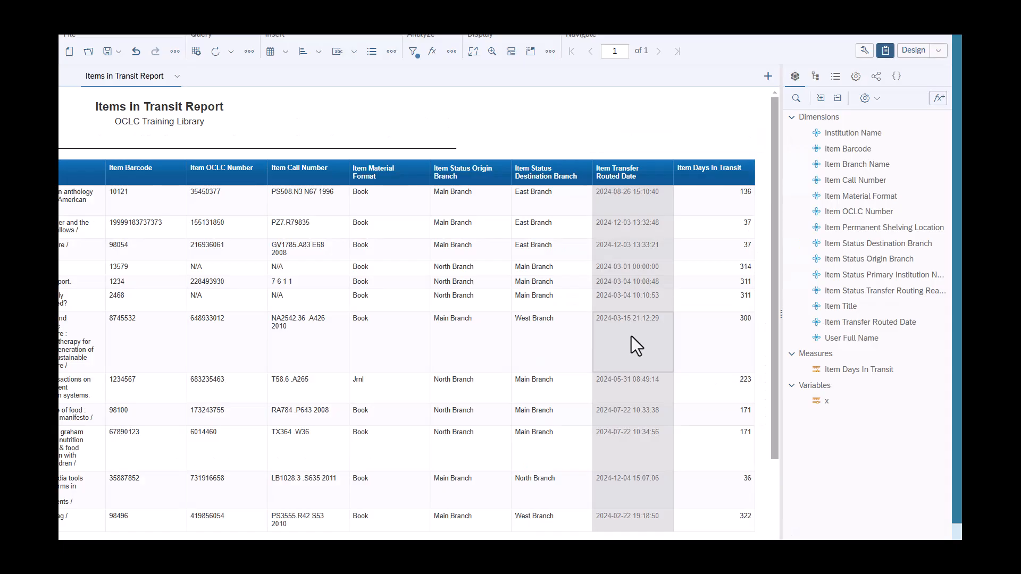
Insert a column to the right of Item Transfer Routed Date and fill it with Item Status Transfer Routing Reason
{"action": "right_click", "coordinate": [630, 336]}
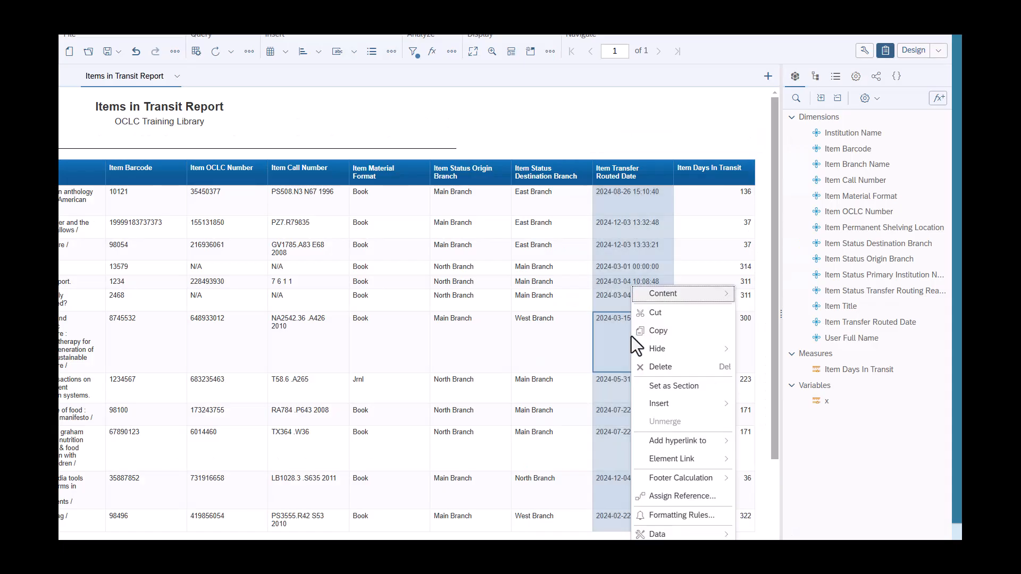
{"action": "mouse_move", "coordinate": [669, 412]}
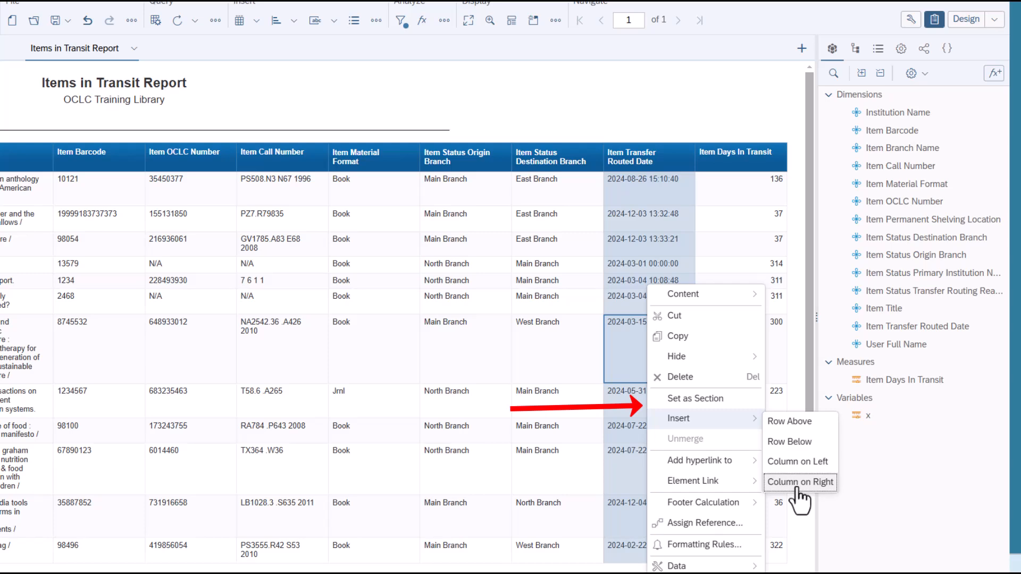
{"action": "left_click", "coordinate": [798, 483]}
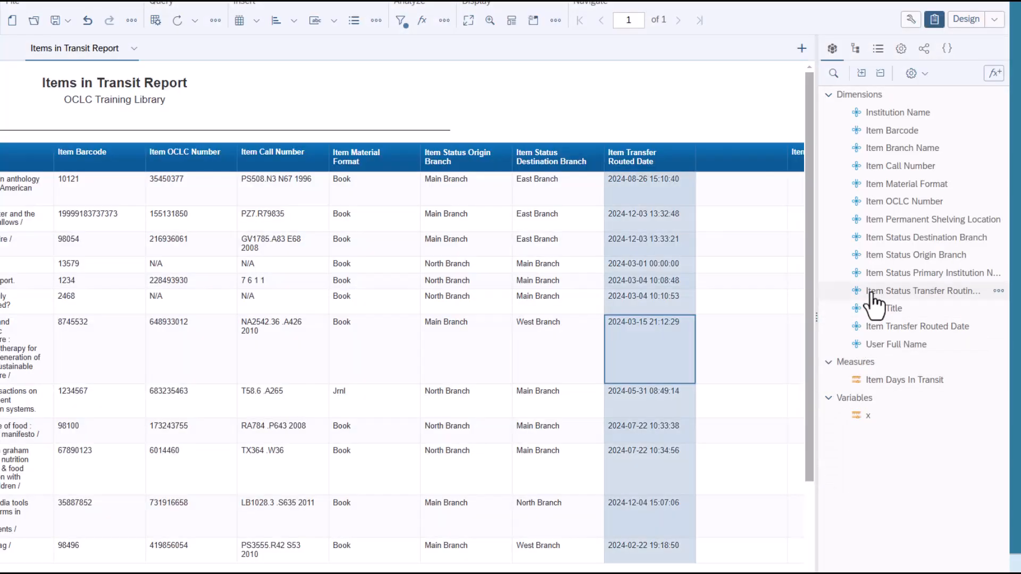
{"action": "left_click_drag", "start_coordinate": [873, 294], "coordinate": [719, 247]}
Delete the Item OCLC Number column from the report table
{"action": "right_click", "coordinate": [173, 227]}
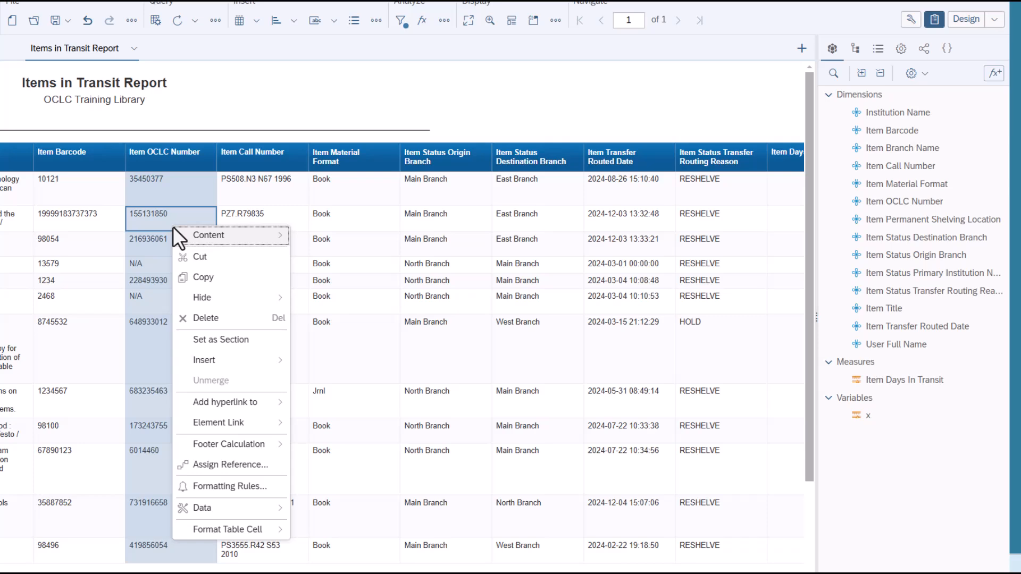
{"action": "left_click", "coordinate": [210, 318]}
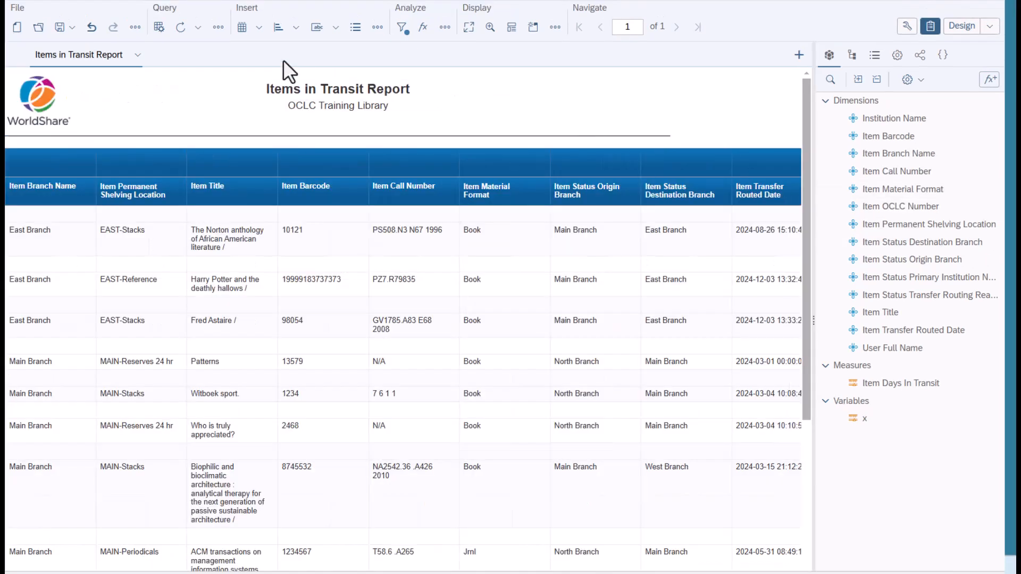
Look over the options for saving, exporting, printing and sending the report
{"action": "left_click", "coordinate": [72, 30]}
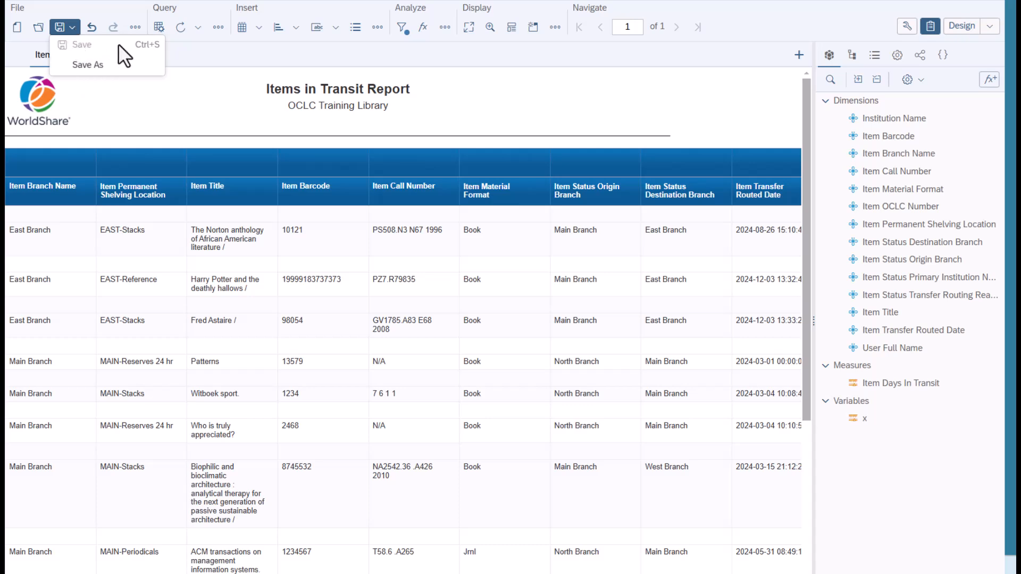
{"action": "left_click", "coordinate": [135, 27]}
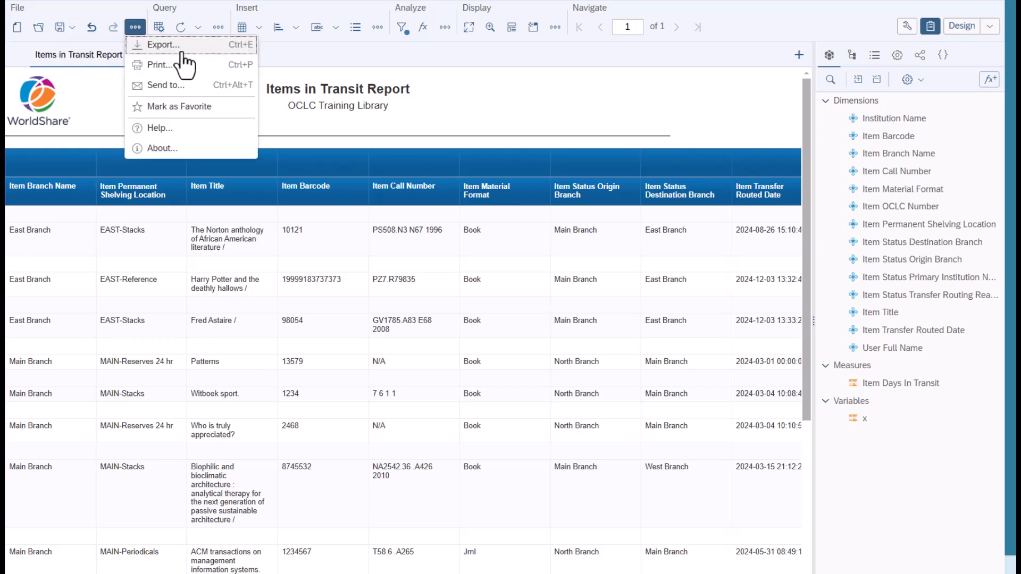